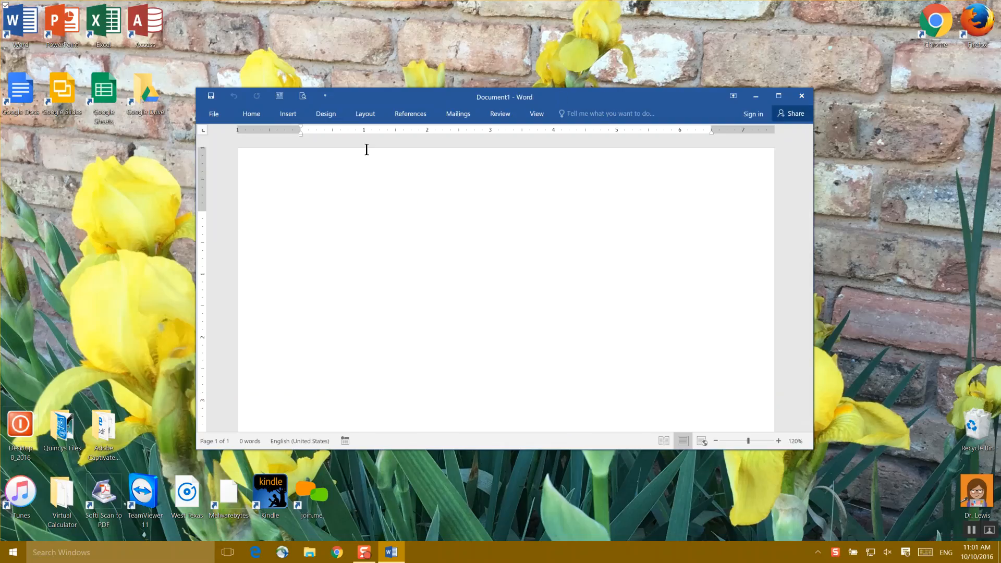
# - Expand the collapsed ribbon and pin it so its commands stay displayed
pyautogui.click(258, 114)
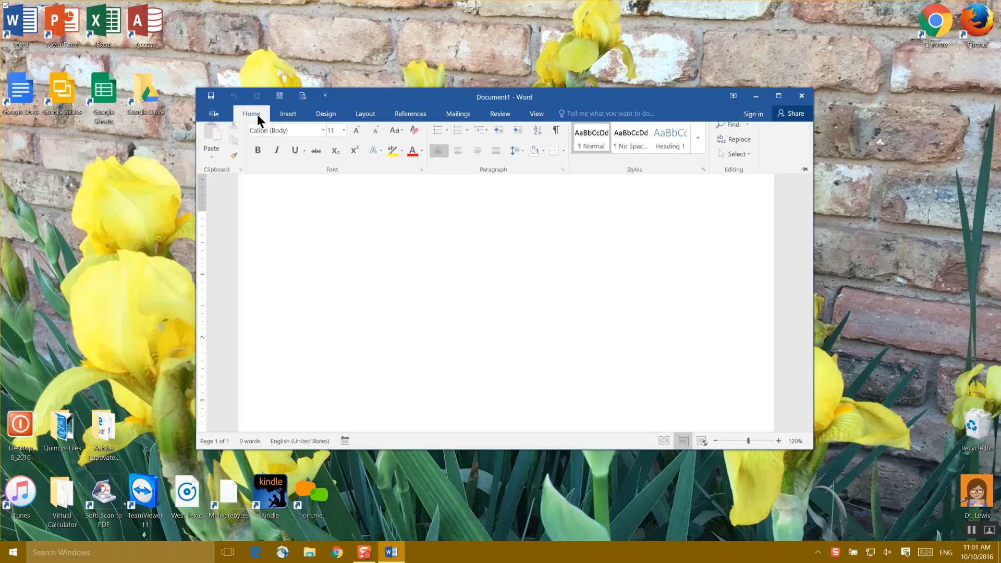
pyautogui.click(805, 177)
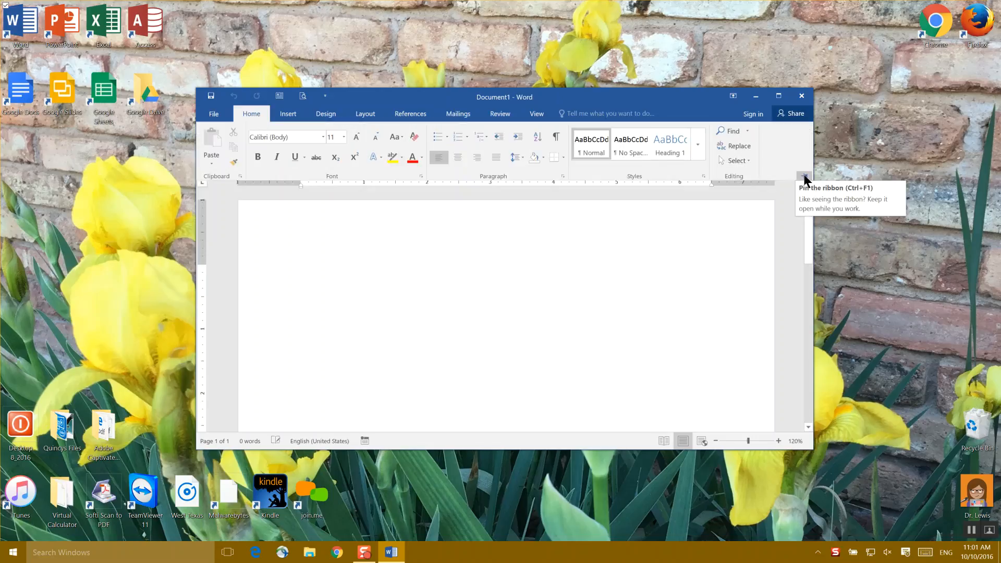
# - Zoom the blank document to 140% and maximize its window
pyautogui.click(779, 95)
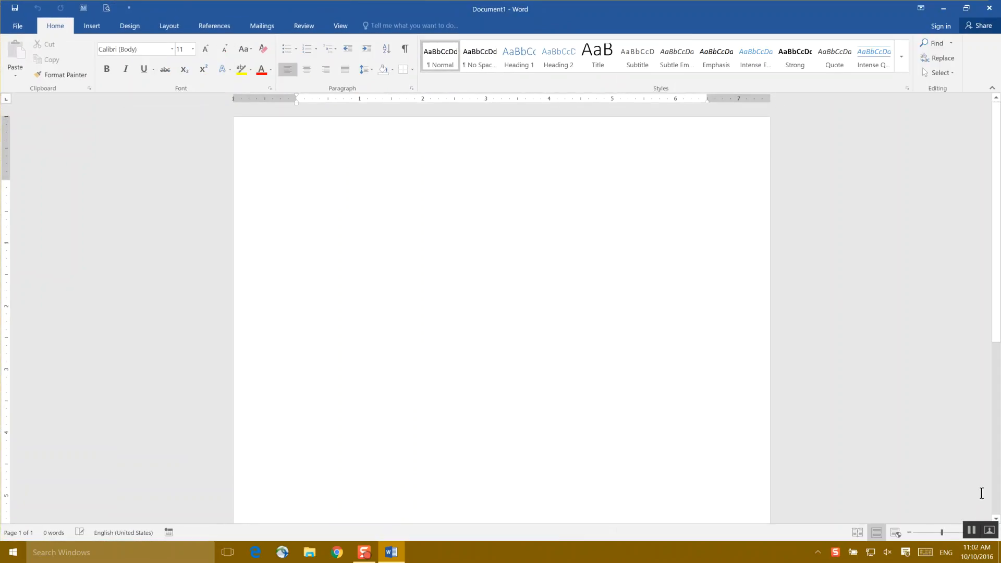
pyautogui.click(965, 9)
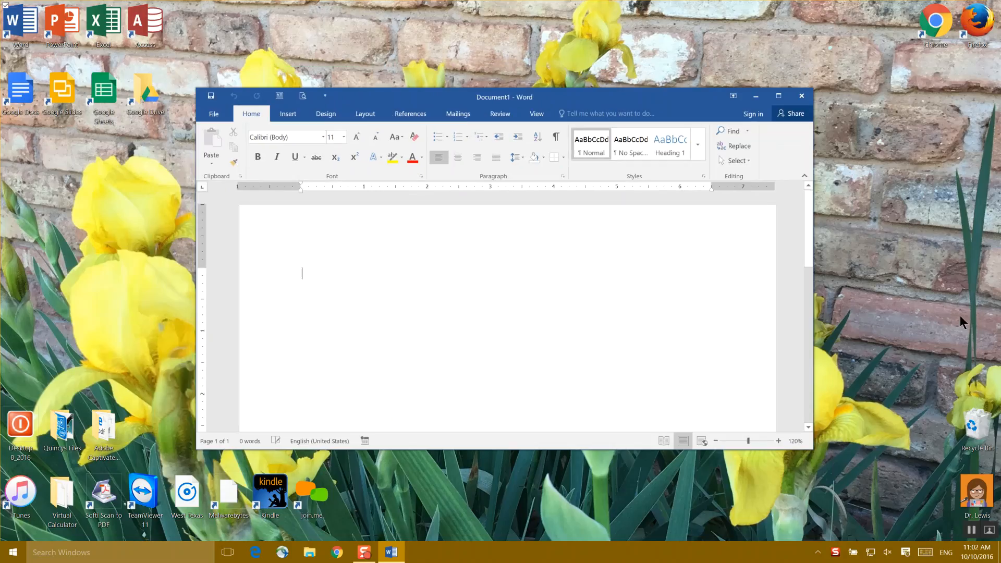
pyautogui.click(779, 441)
pyautogui.click(778, 443)
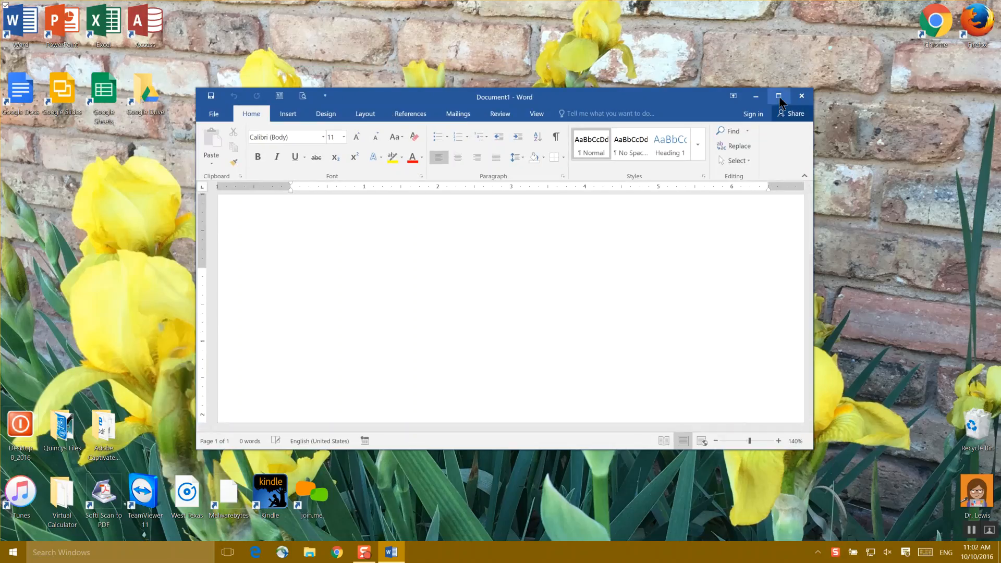
pyautogui.click(779, 96)
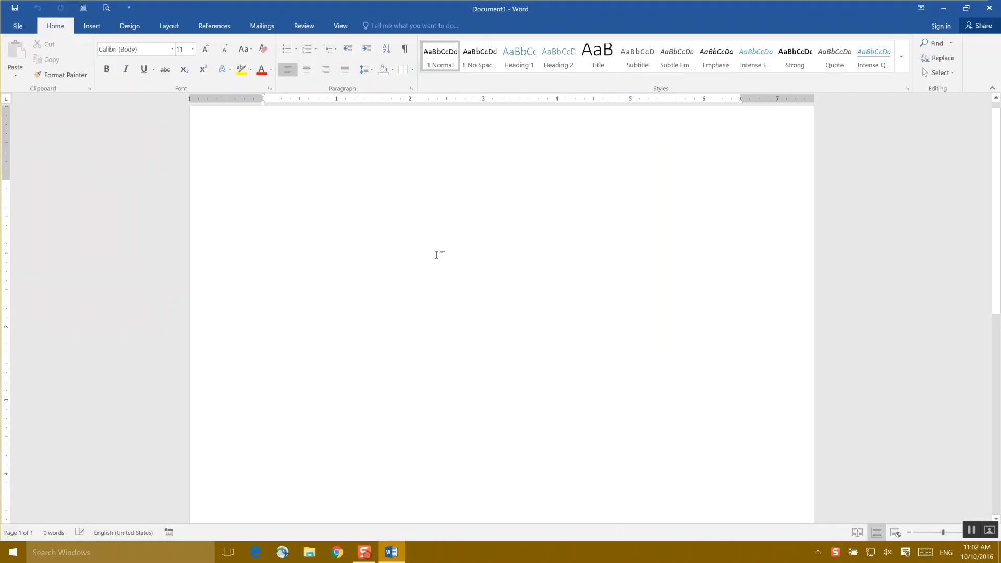
# - Enter the heading "APA Formatting" on the first line of the blank document
pyautogui.write('APA ')
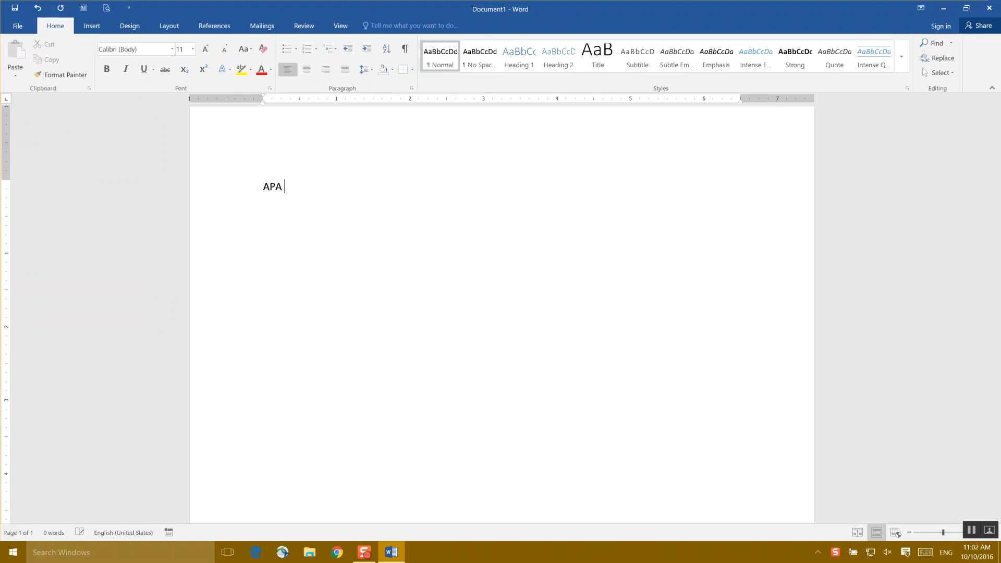
pyautogui.write('Formatt')
pyautogui.press('BackSpace')
pyautogui.press('BackSpace')
pyautogui.write('tting')
# - Add a numbered list in 1) style below the heading with the items Font, Spacing, Margins and "Write your paper!"
pyautogui.write('1) Font')
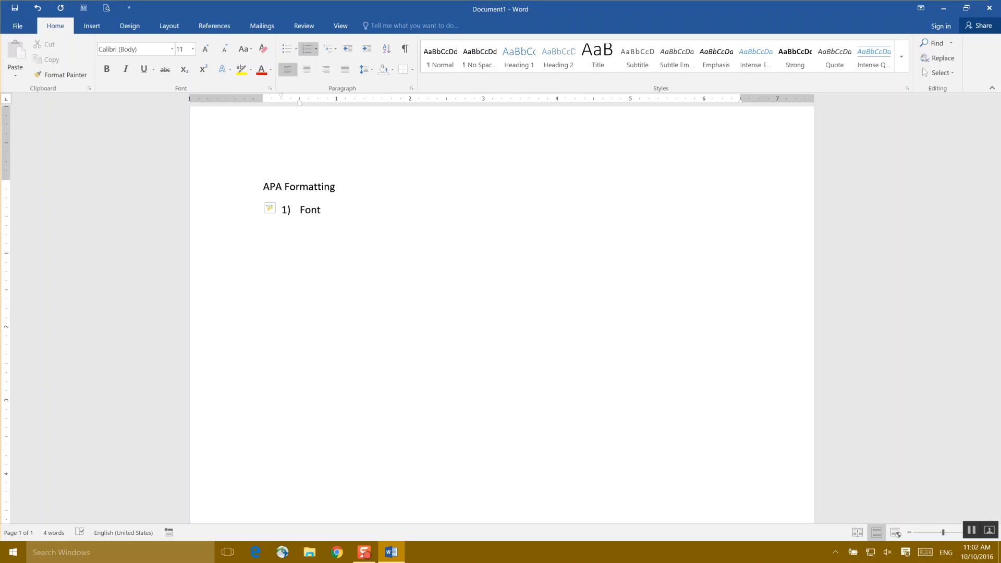
pyautogui.press('Return')
pyautogui.write('Spacing')
pyautogui.press('Return')
pyautogui.write('Margins')
pyautogui.press('Return')
pyautogui.write('W')
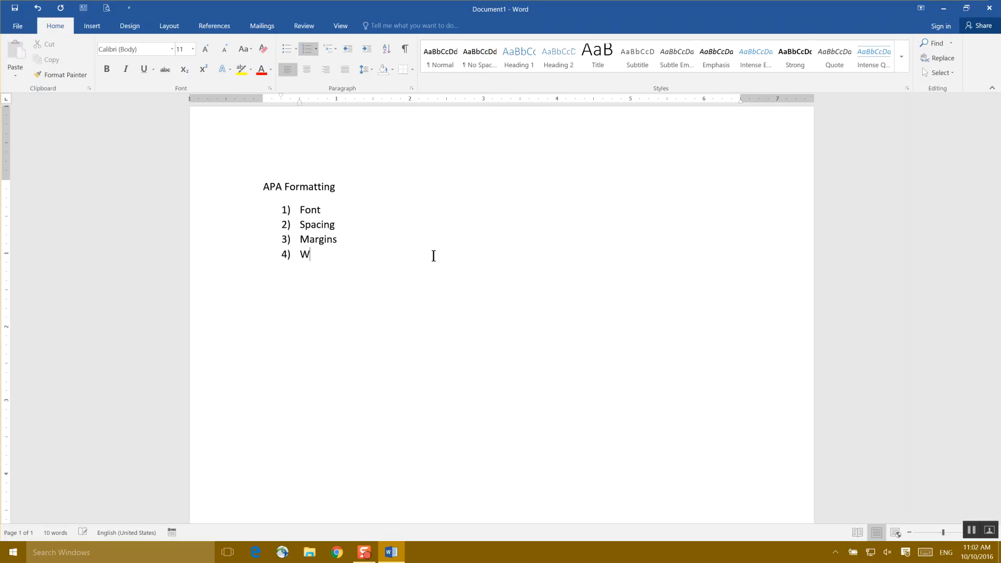
pyautogui.write('rite your paper!')
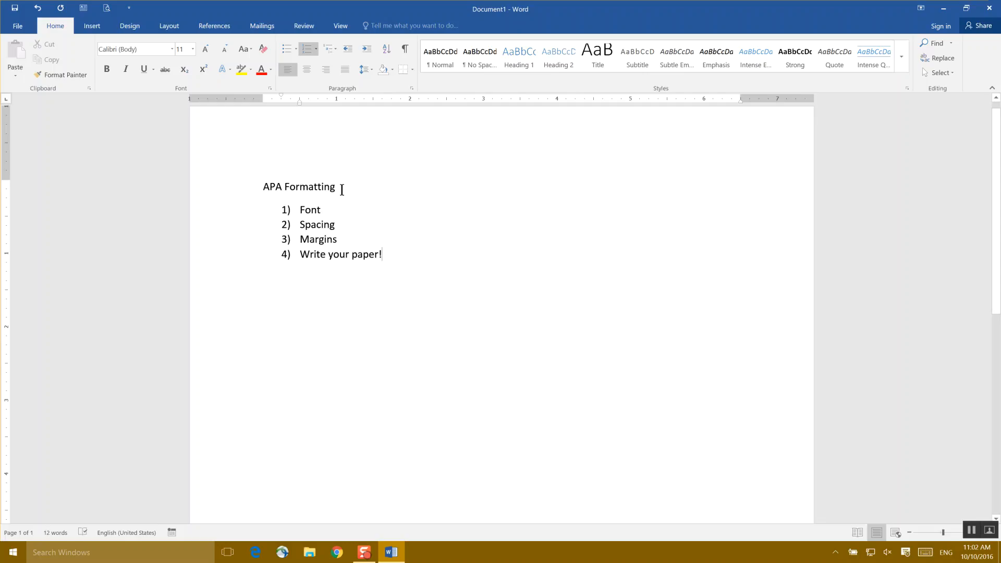
# - Save the document under the file name APA Formatting
pyautogui.moveTo(340, 188); pyautogui.dragTo(259, 183)
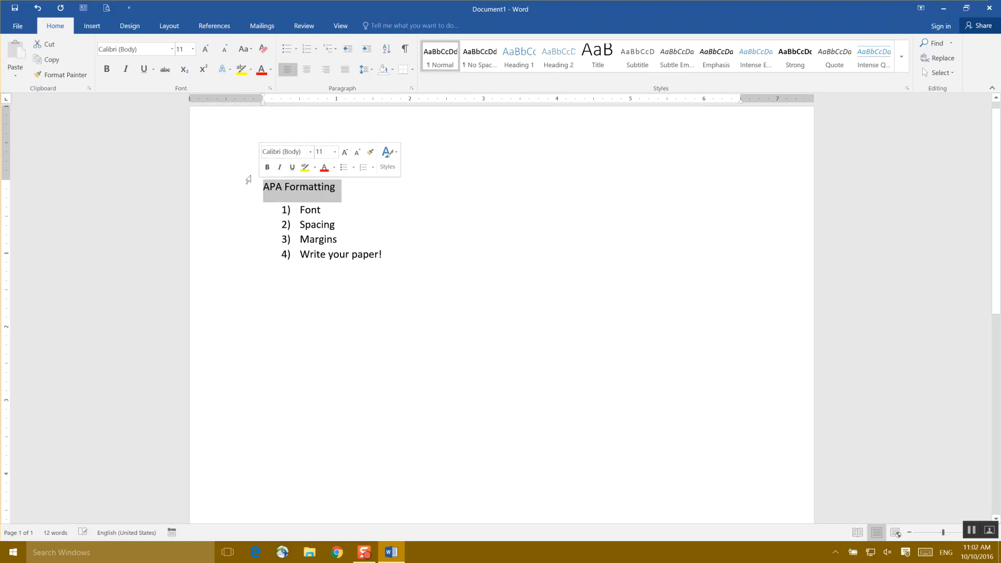
pyautogui.click(16, 26)
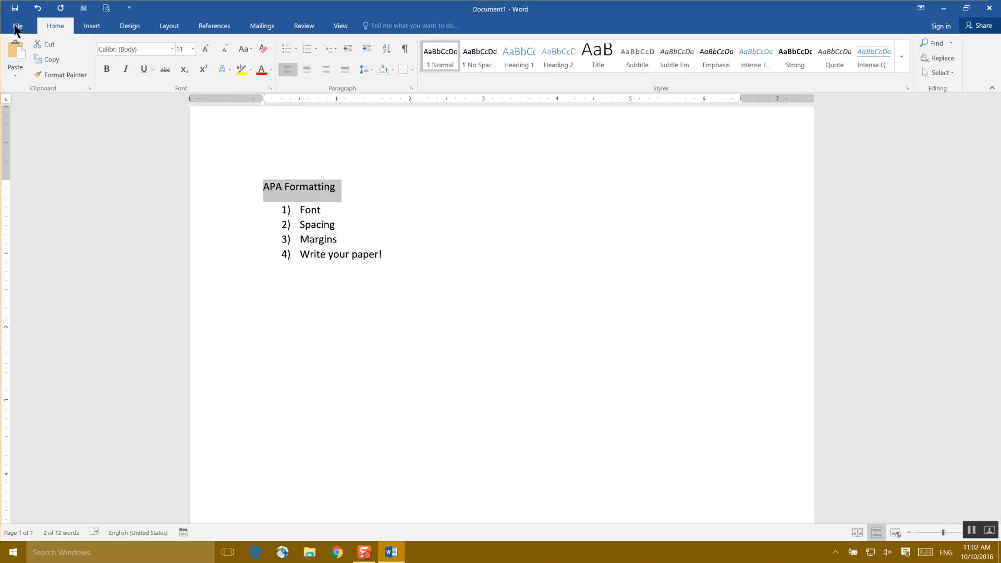
pyautogui.click(30, 138)
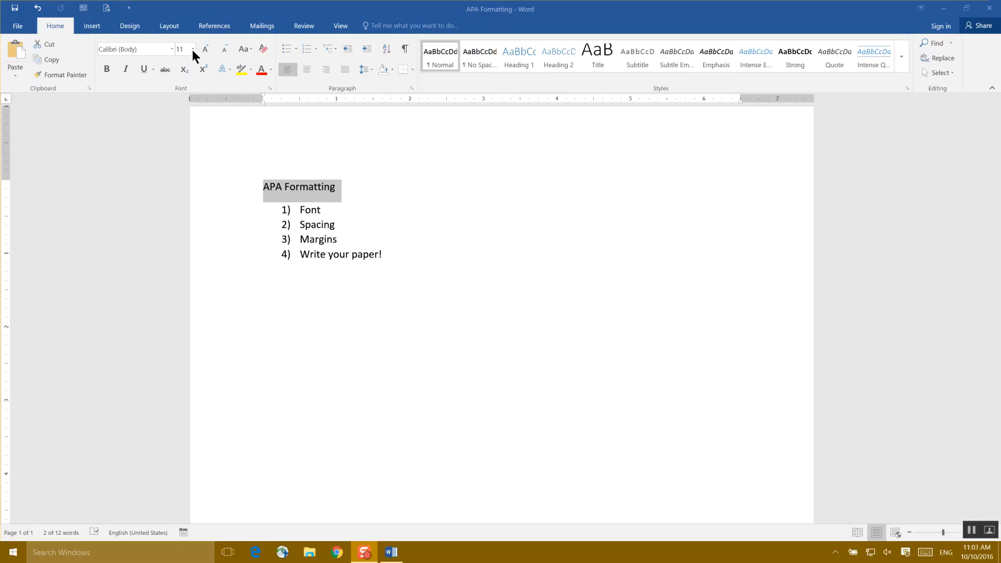
# - Set the font of the entire document text to Times New Roman
pyautogui.doubleClick(386, 258)
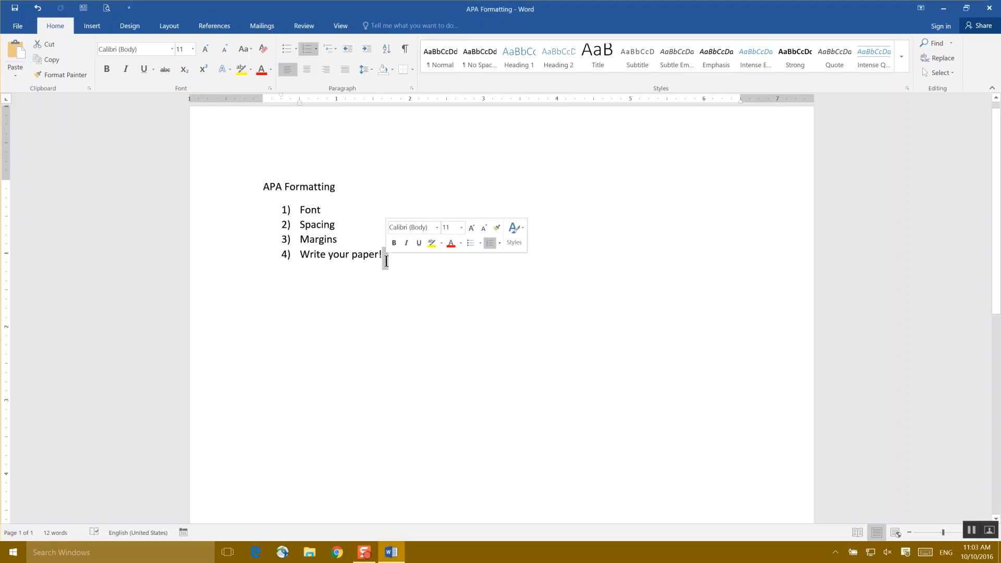
pyautogui.moveTo(386, 261); pyautogui.dragTo(248, 195)
pyautogui.click(340, 384)
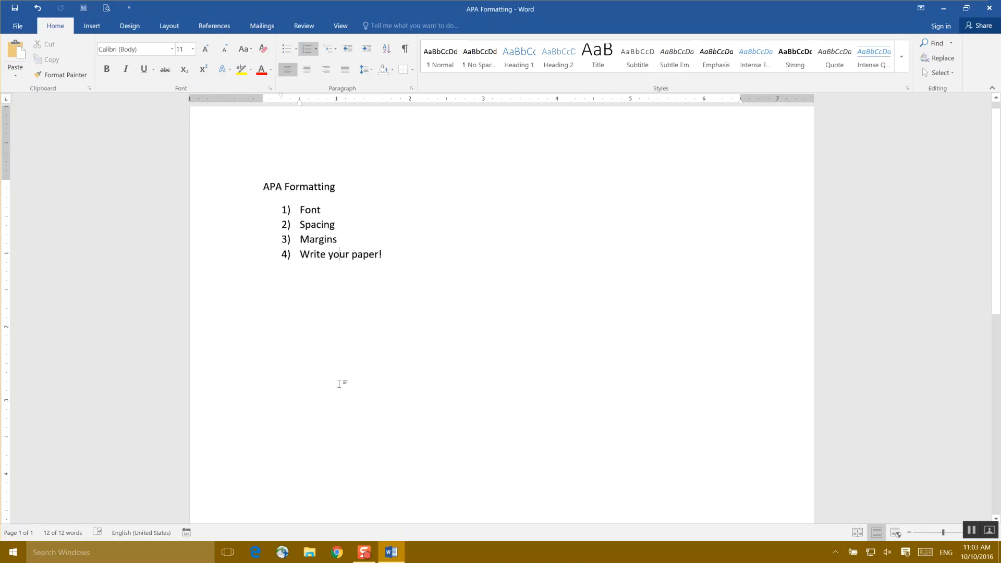
pyautogui.hotkey('ctrl', 'a')
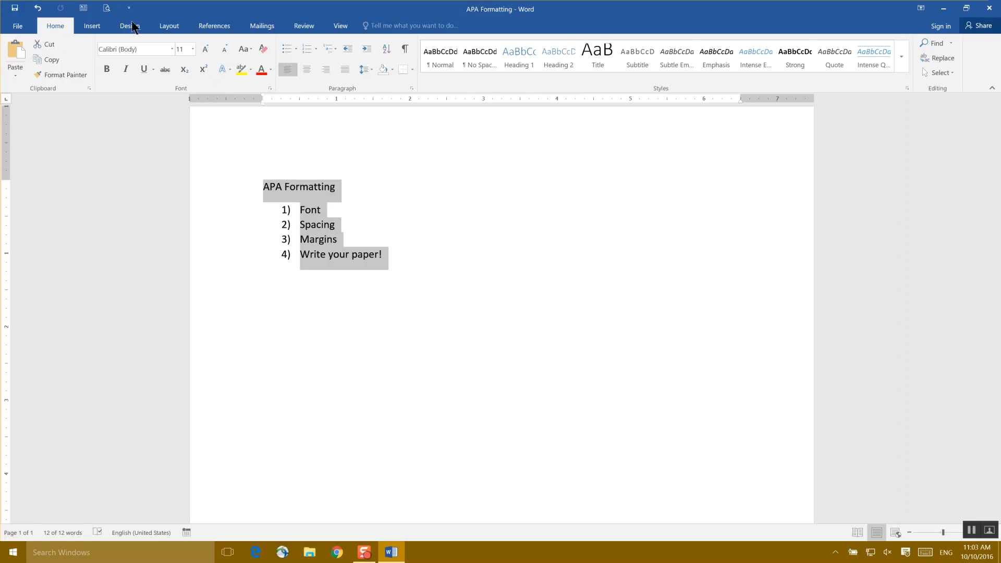
pyautogui.click(171, 49)
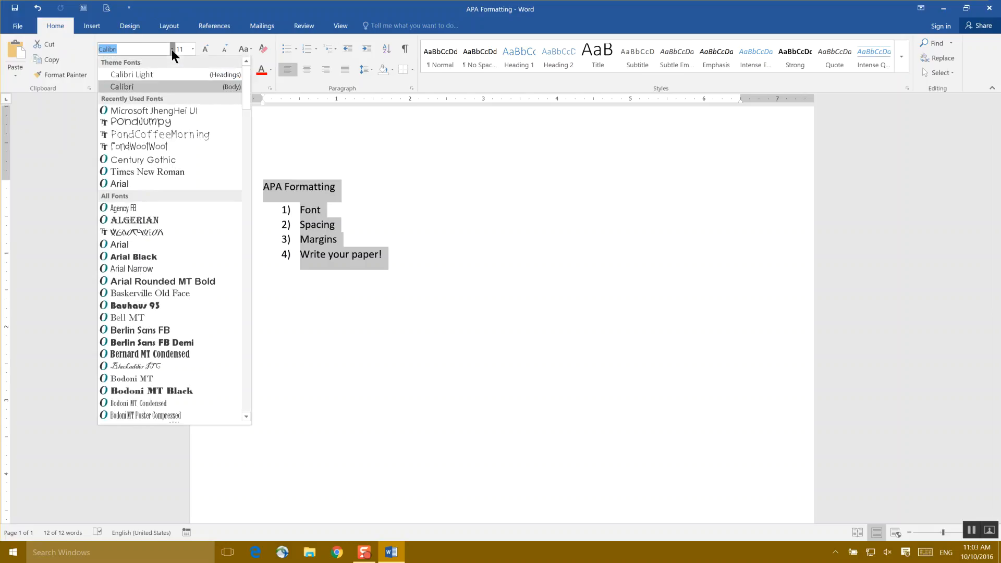
pyautogui.write('Times N')
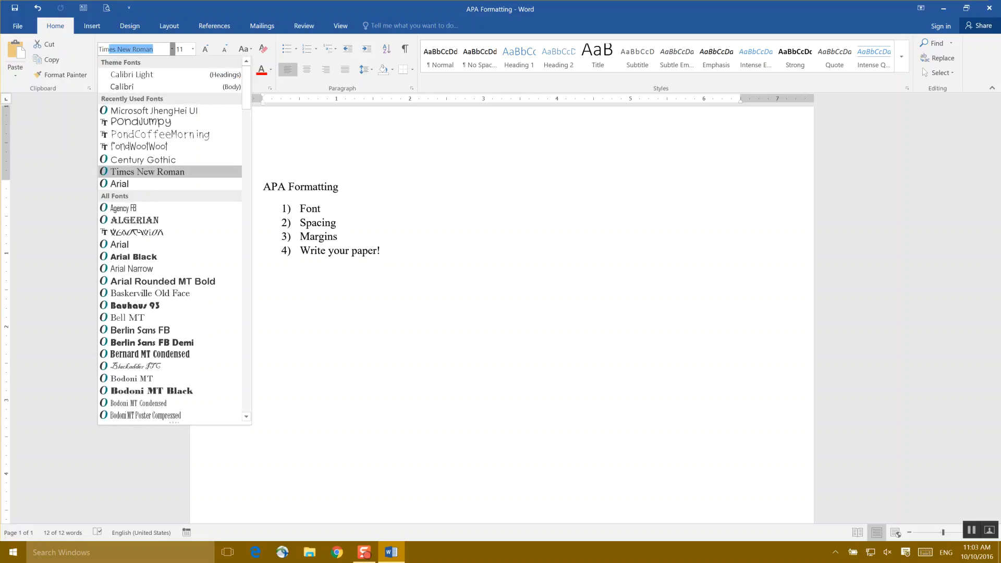
pyautogui.write('ew Roman')
pyautogui.press('Return')
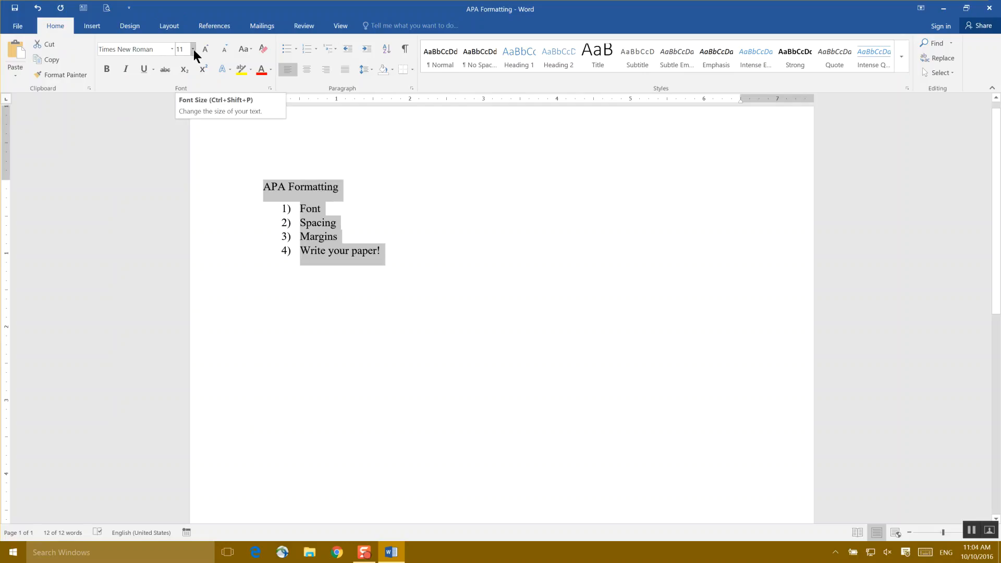
# - Set the font size of the whole text to 12 and save the document
pyautogui.click(192, 49)
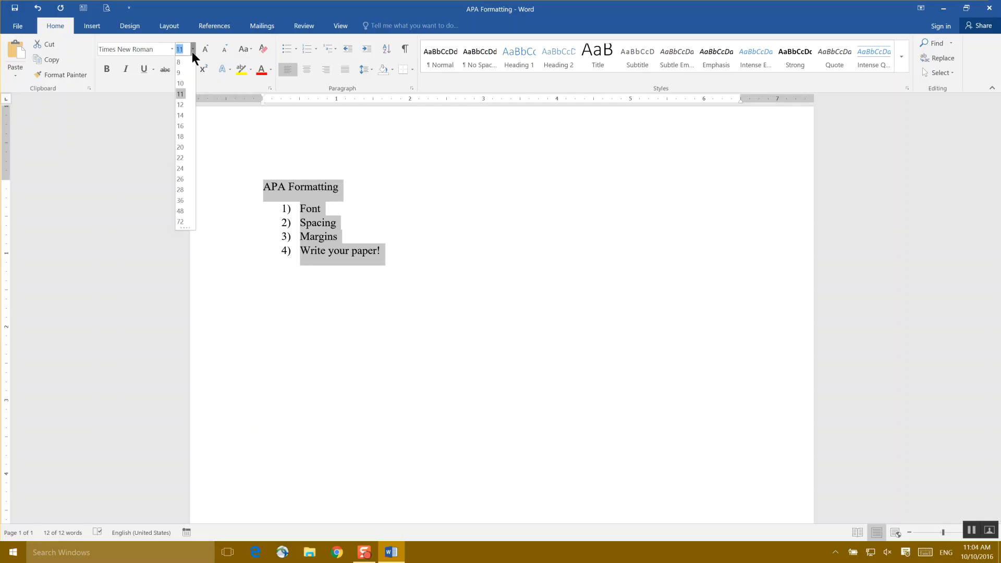
pyautogui.click(184, 104)
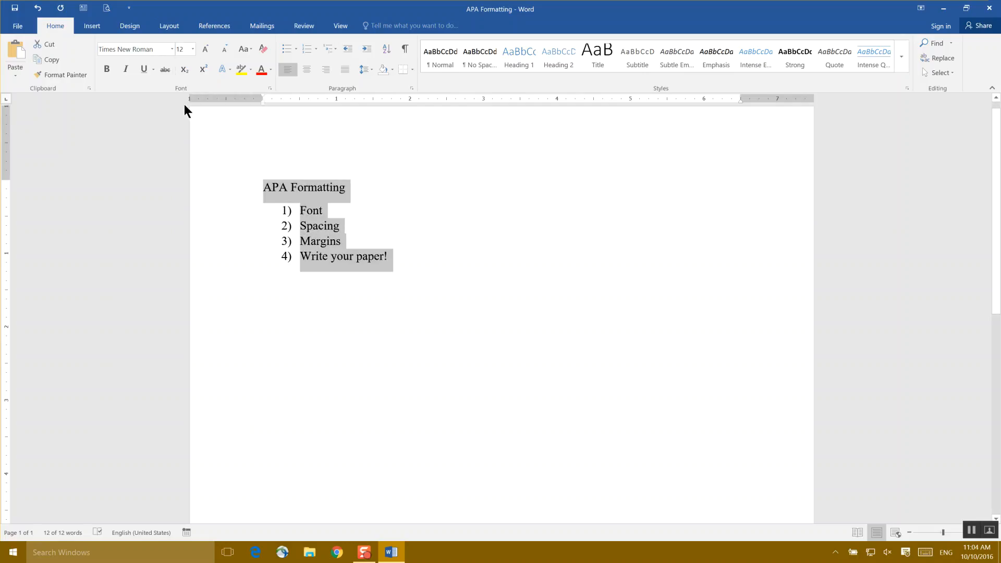
pyautogui.click(16, 6)
# - Make Times New Roman, Regular, 12 pt the default font for all documents based on the Normal template
pyautogui.click(270, 88)
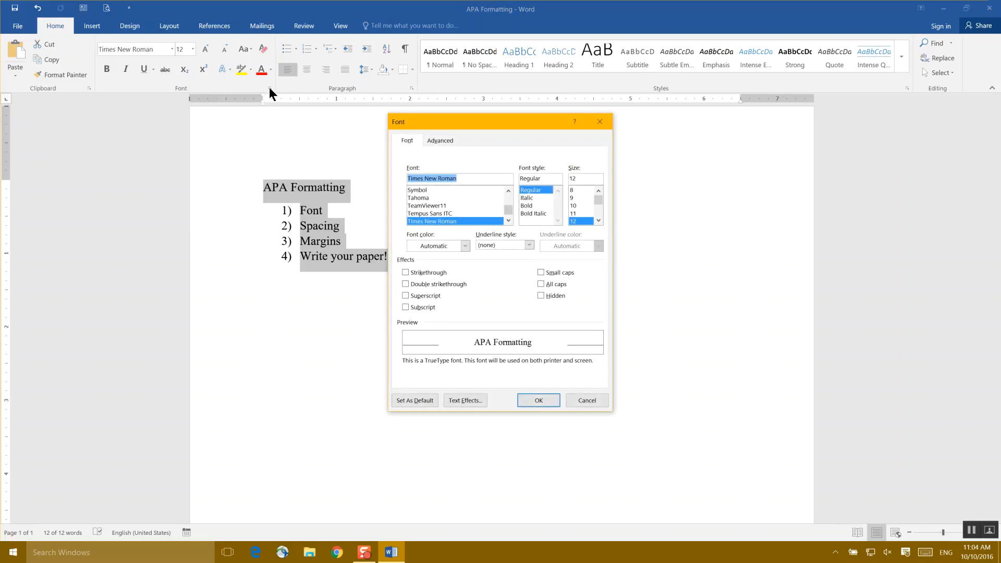
pyautogui.moveTo(449, 122); pyautogui.dragTo(296, 114)
pyautogui.click(309, 175)
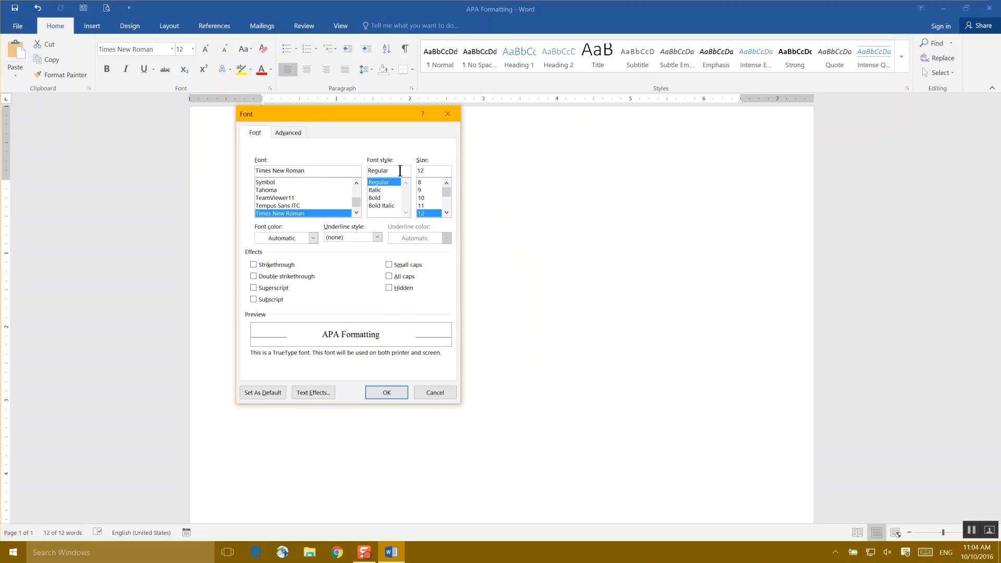
pyautogui.moveTo(432, 172); pyautogui.dragTo(412, 172)
pyautogui.click(258, 396)
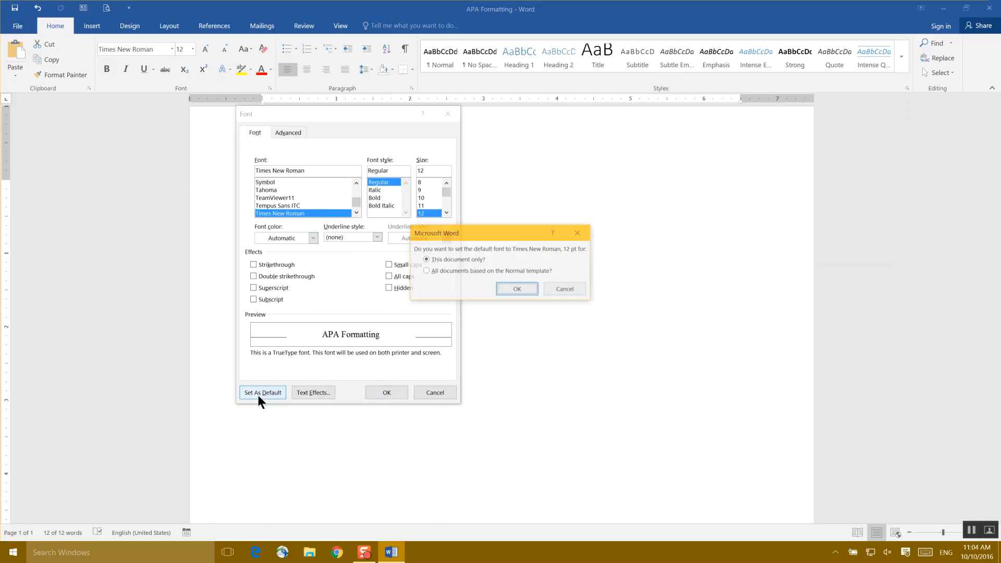
pyautogui.moveTo(481, 228); pyautogui.dragTo(335, 250)
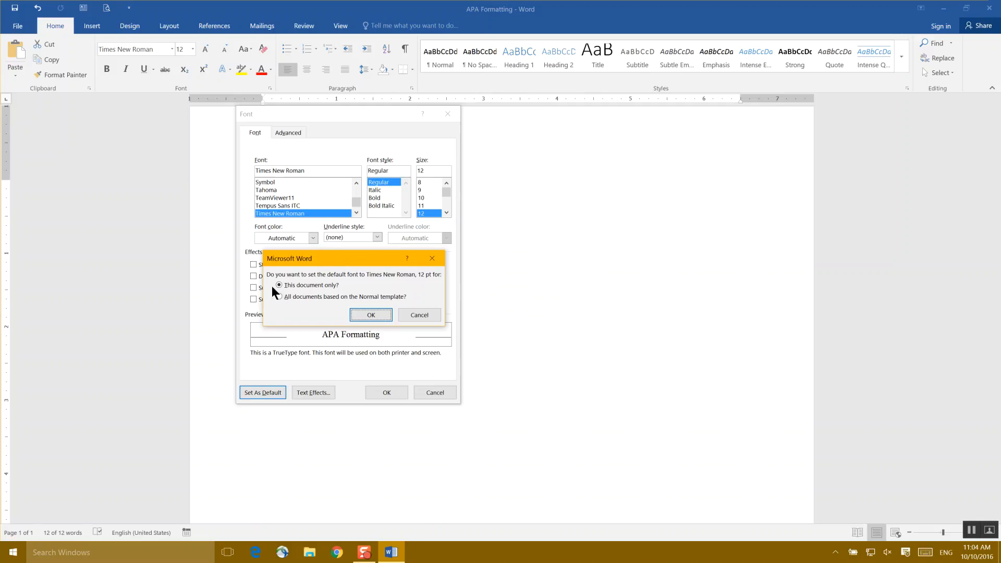
pyautogui.click(279, 296)
pyautogui.click(371, 315)
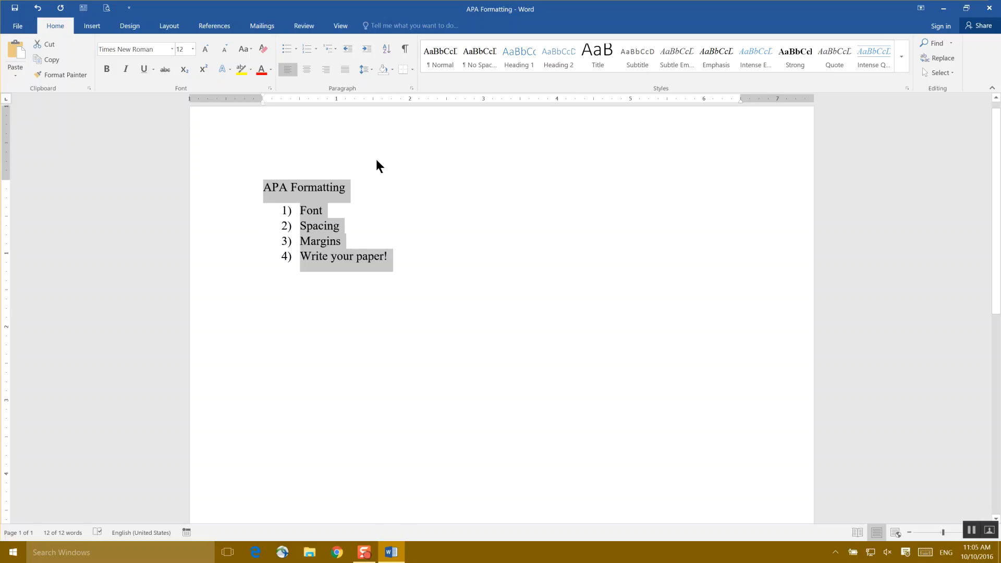
# - Extend the first two list items to read "Font: Times New Roman 12" and "Spacing: Double"
pyautogui.click(346, 208)
pyautogui.write(': Times New')
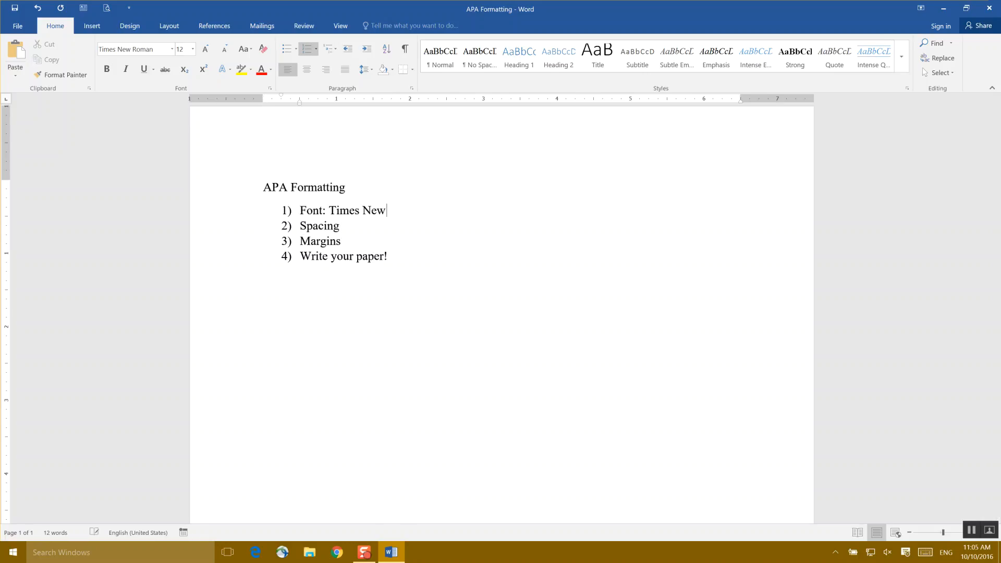
pyautogui.write(' Roman 12')
pyautogui.press('Down')
pyautogui.write(': Double')
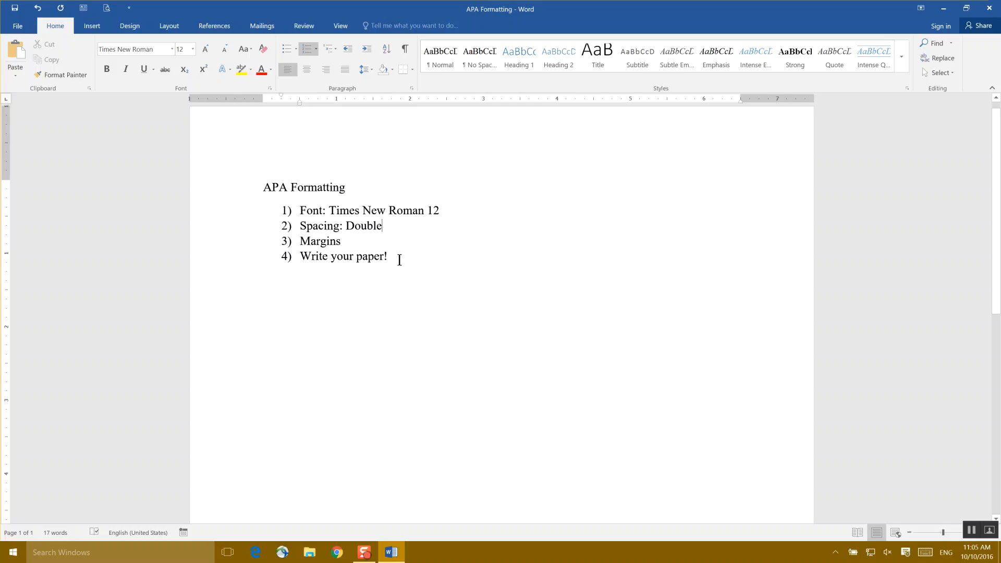
# - Set the line spacing of all text to Double and make it the default for all documents based on the Normal template
pyautogui.moveTo(263, 188); pyautogui.dragTo(408, 262)
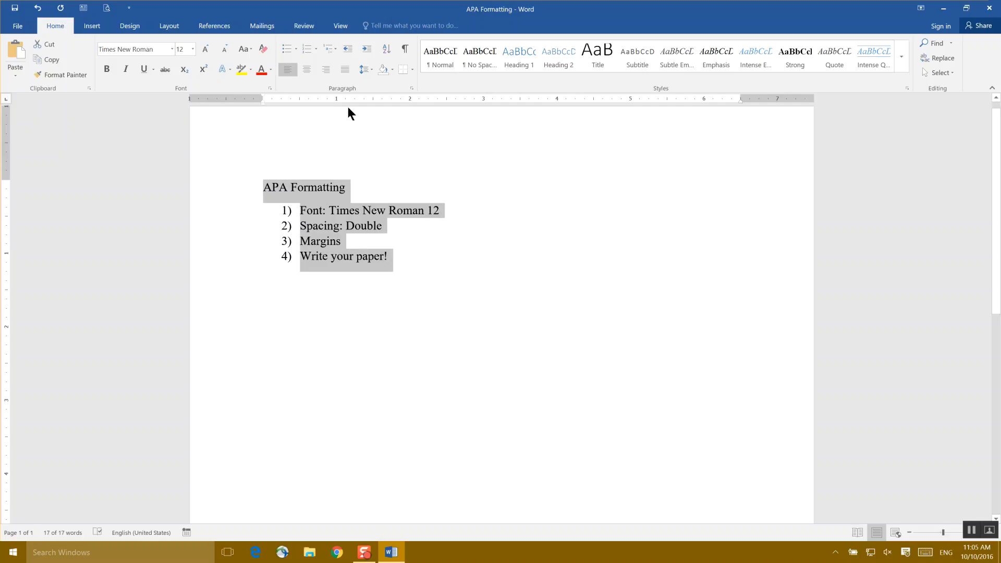
pyautogui.click(412, 89)
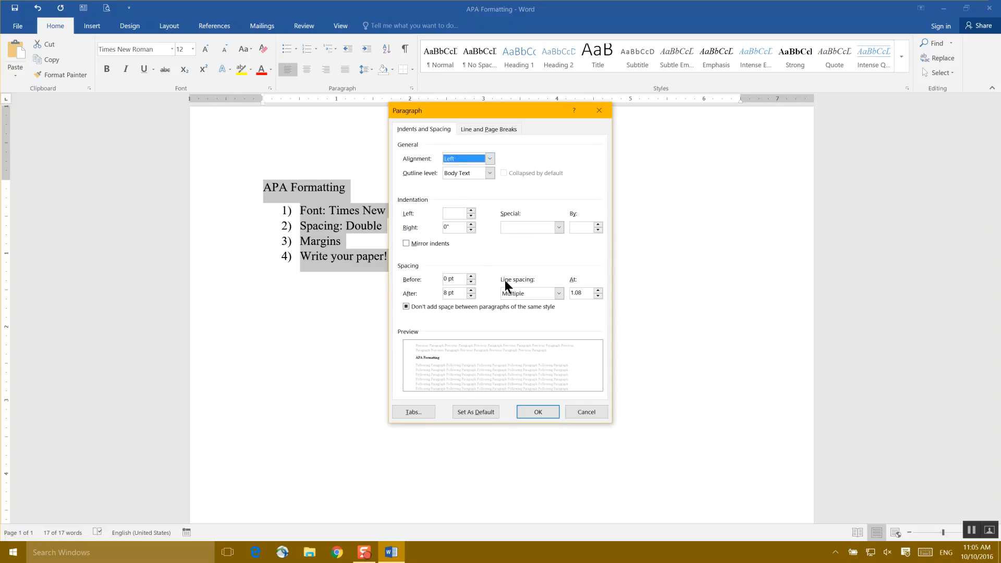
pyautogui.click(559, 294)
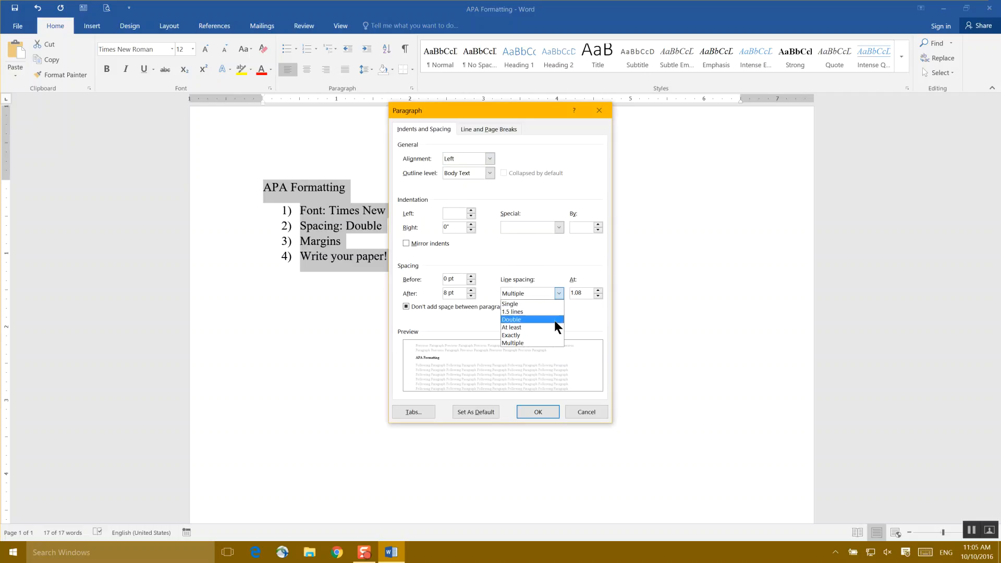
pyautogui.click(555, 320)
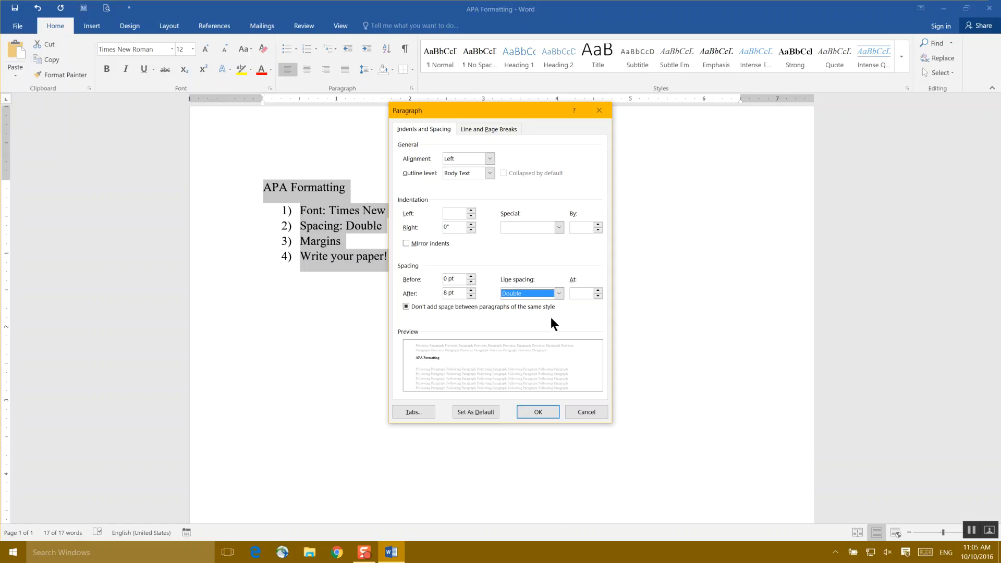
pyautogui.click(463, 412)
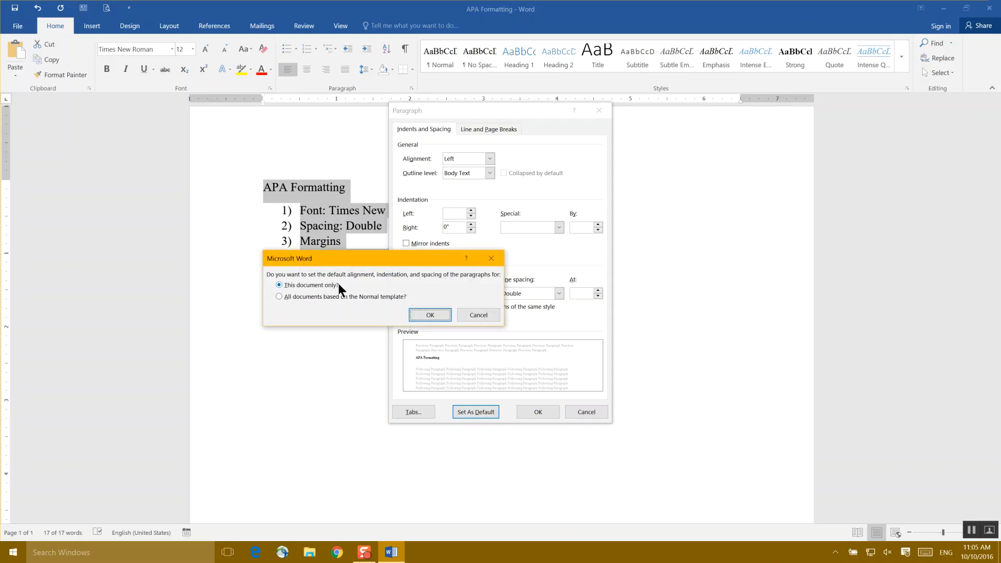
pyautogui.click(279, 297)
pyautogui.click(431, 315)
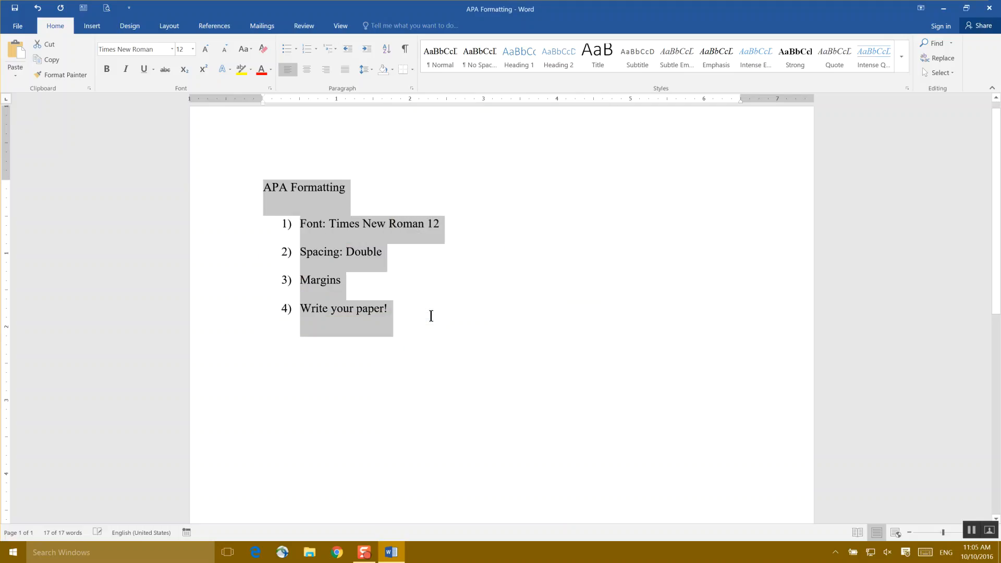
# - Save the document with its new line spacing
pyautogui.click(14, 9)
# - Start a sample paragraph below the list reading "You type your line of text. Also avoid that ENTER."
pyautogui.click(409, 322)
pyautogui.press('Return')
pyautogui.press('Return')
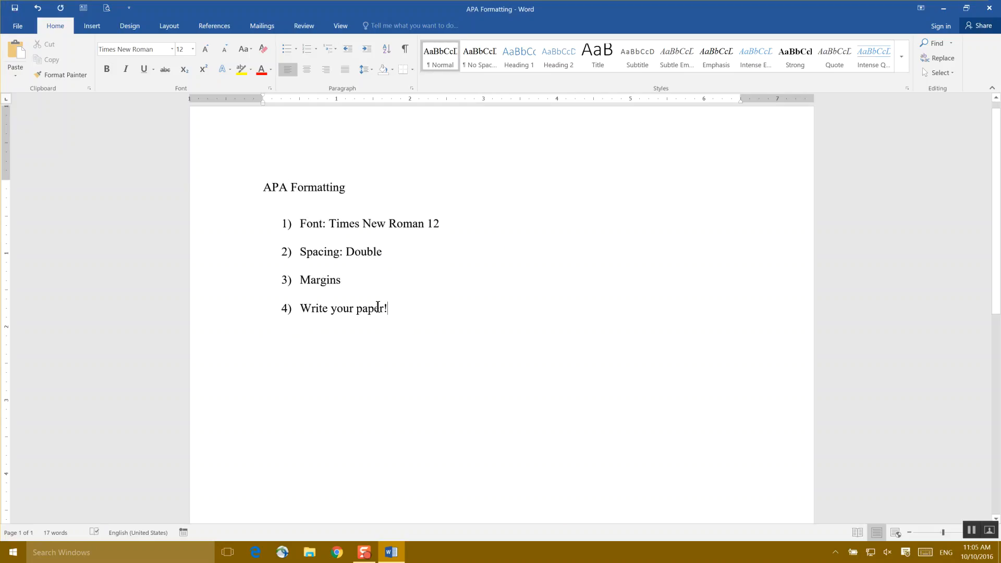
pyautogui.moveTo(409, 322); pyautogui.dragTo(409, 282)
pyautogui.click(389, 386)
pyautogui.write('You type ')
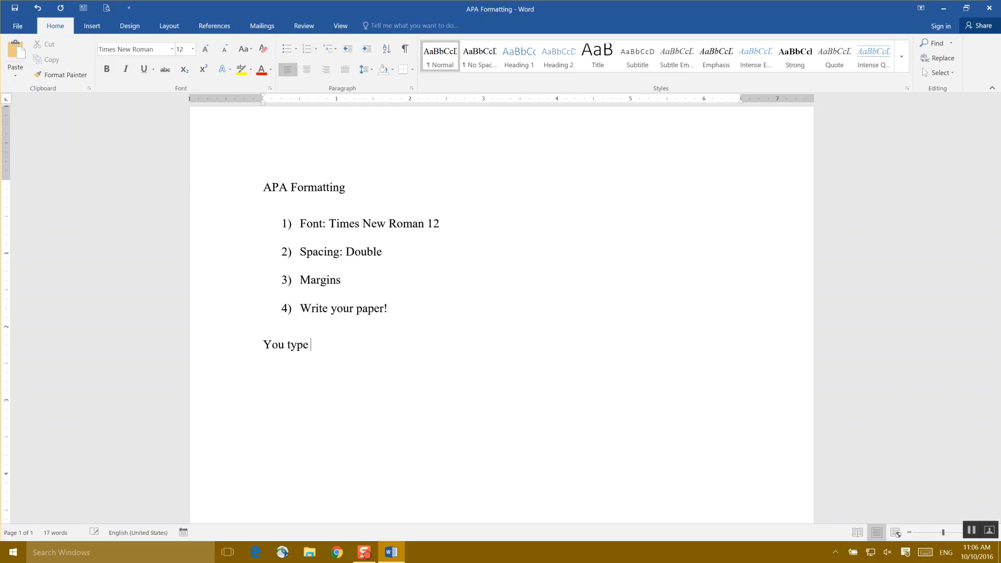
pyautogui.write('your line of text.')
pyautogui.write('Also avoid that ENTER')
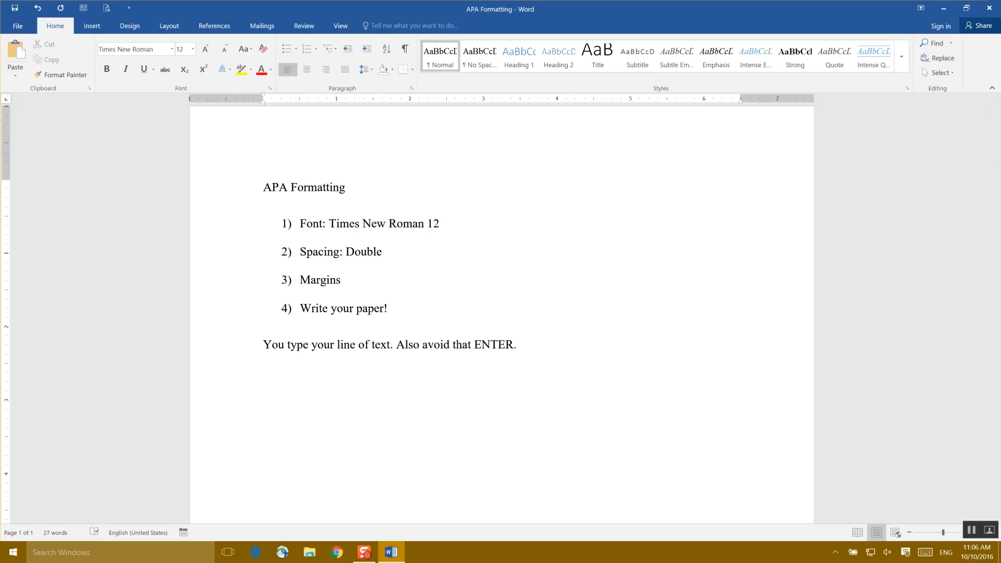
# - Continue the sample paragraph with "Microsoft Office wrap the text around the sentence there is no need for you to attempt."
pyautogui.write('. Microsoft W')
pyautogui.press('BackSpace')
pyautogui.write('Office wra')
pyautogui.write('p the text a')
pyautogui.write('round the s')
pyautogui.write('entence there ')
pyautogui.write('is not need')
pyautogui.press('BackSpace')
pyautogui.press('BackSpace')
pyautogui.press('BackSpace')
pyautogui.press('BackSpace')
pyautogui.press('BackSpace')
pyautogui.press('BackSpace')
pyautogui.write('need for you to attempt.')
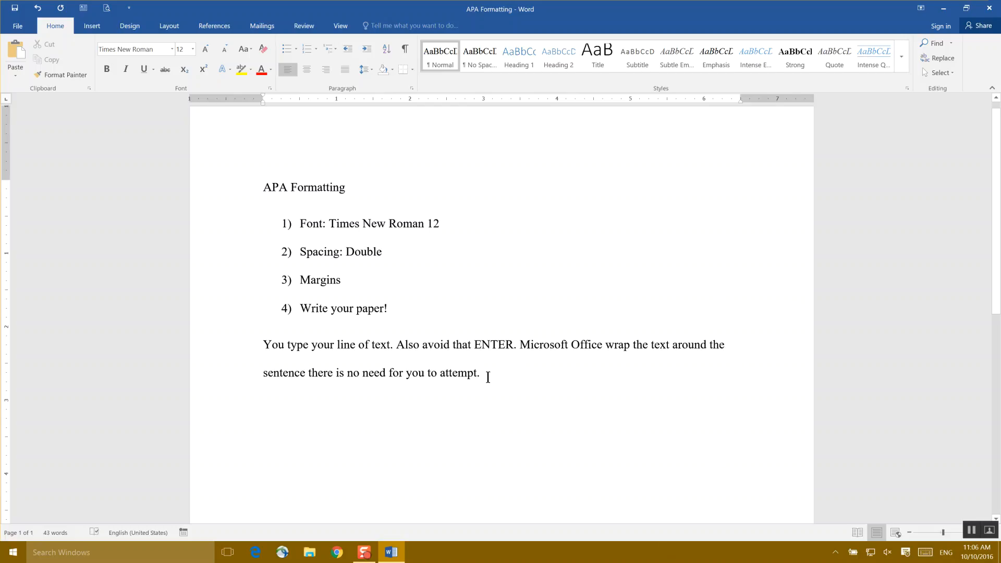
# - Delete the whole sample paragraph below the numbered list
pyautogui.moveTo(437, 371); pyautogui.dragTo(259, 345)
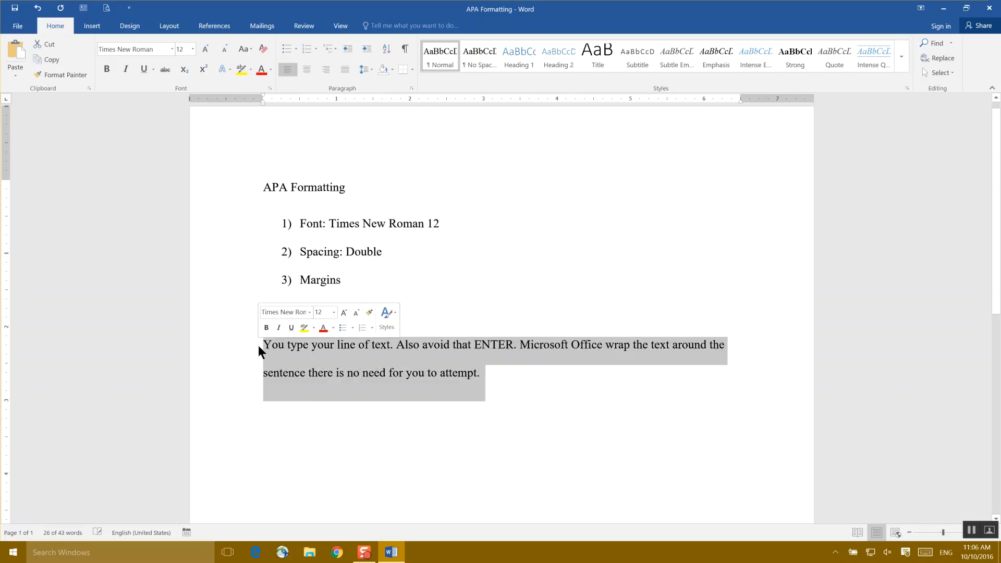
pyautogui.press('BackSpace')
# - Extend the third list item to read "Margins: 1 inch all around Top Bottom Left and Right"
pyautogui.click(355, 282)
pyautogui.write(':')
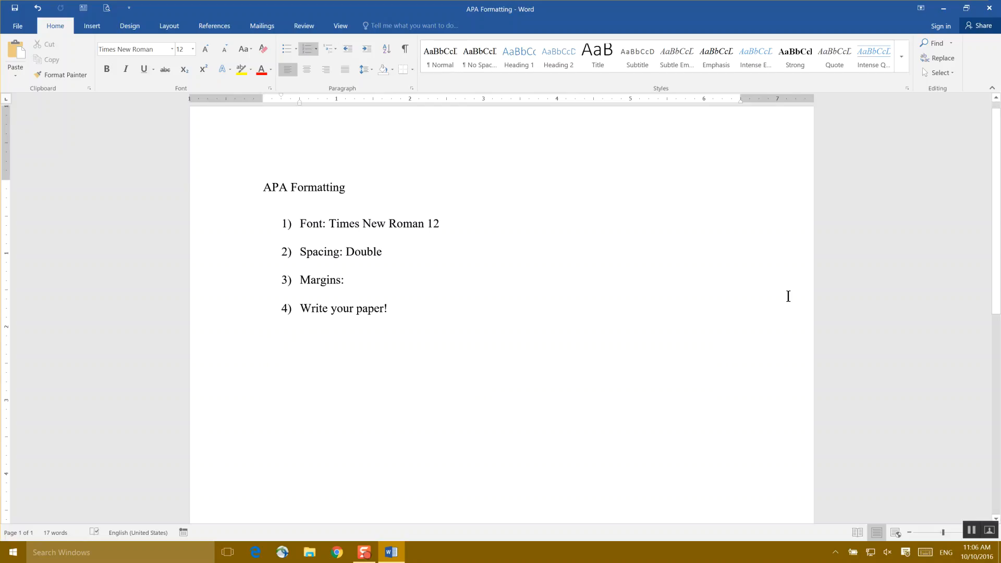
pyautogui.write('1 i')
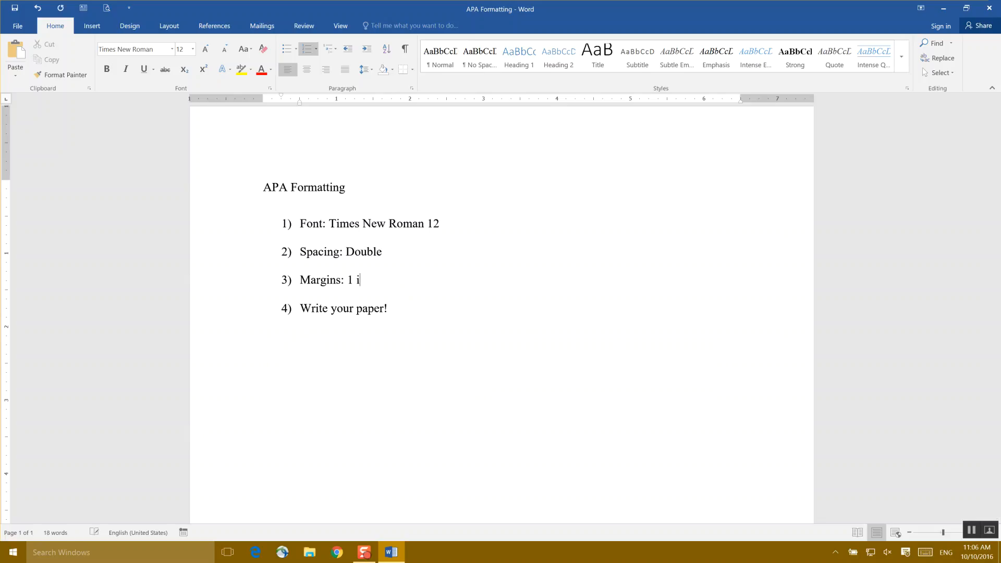
pyautogui.write('nch all around Top Bott')
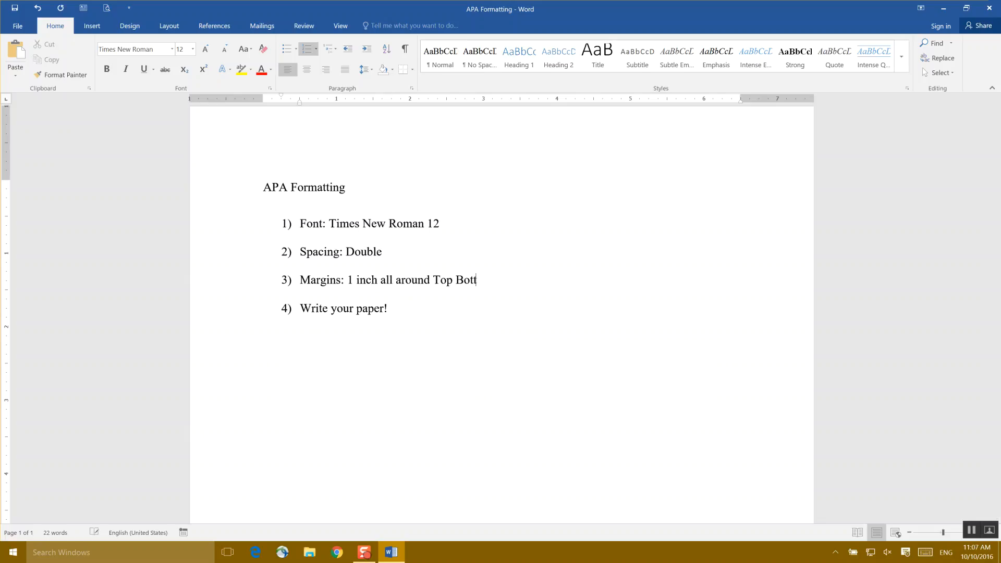
pyautogui.write('om Left and Right')
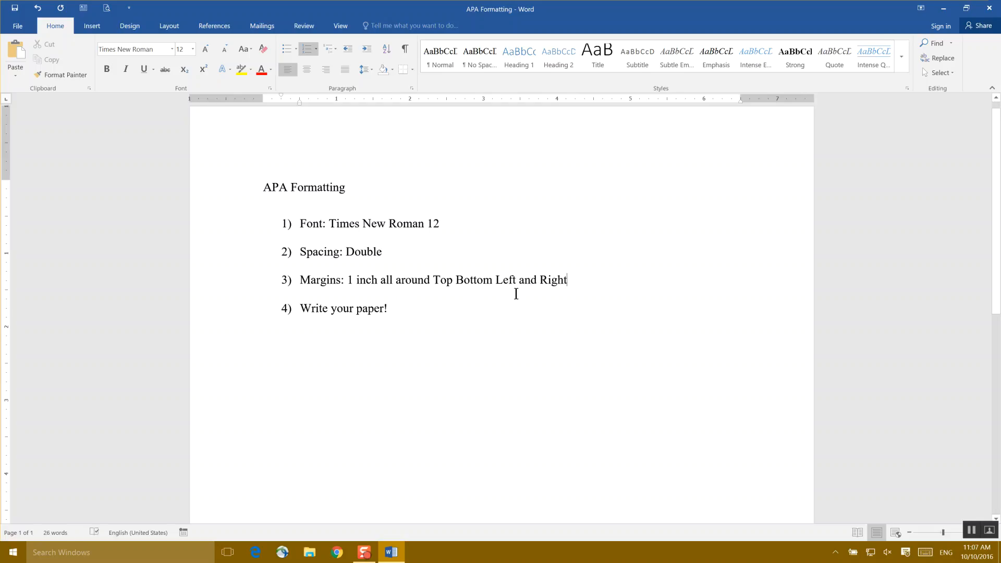
# - Select all the text and apply the Normal margin preset, with 1" on every side
pyautogui.moveTo(402, 312); pyautogui.dragTo(262, 192)
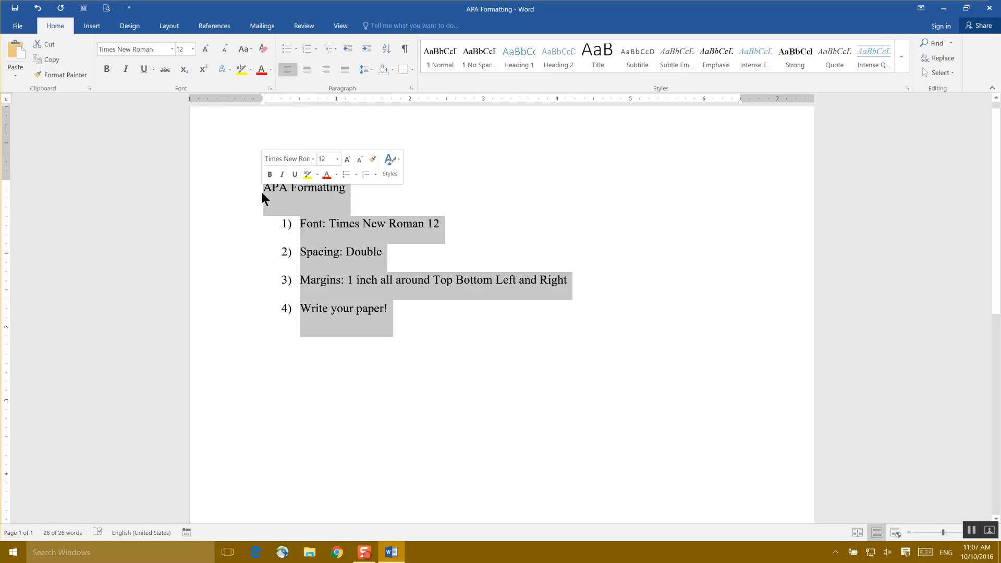
pyautogui.click(177, 25)
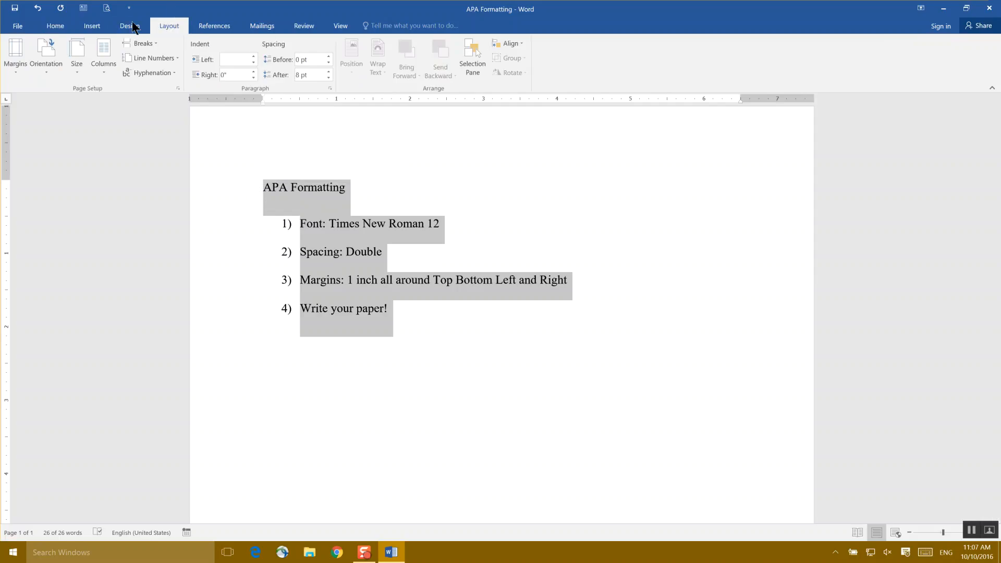
pyautogui.click(18, 73)
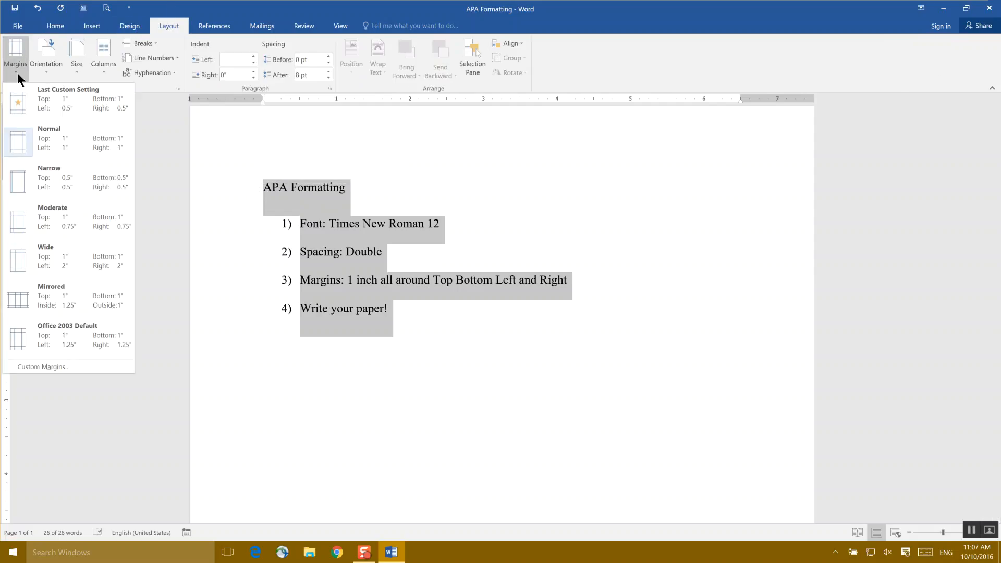
pyautogui.click(70, 146)
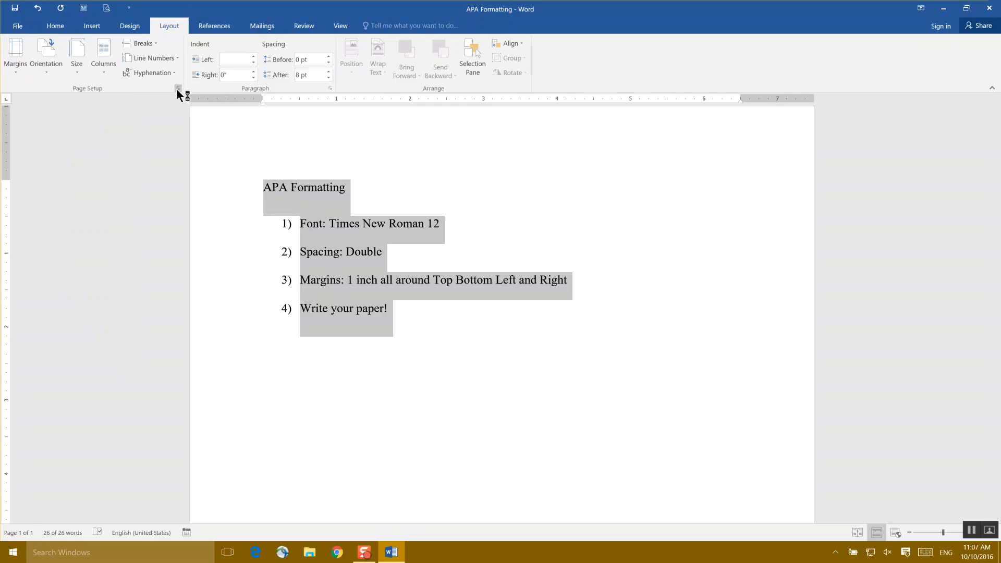
# - Make the 1" margins the default page setup for all new documents based on the Normal template, and save the document
pyautogui.moveTo(458, 102); pyautogui.dragTo(94, 105)
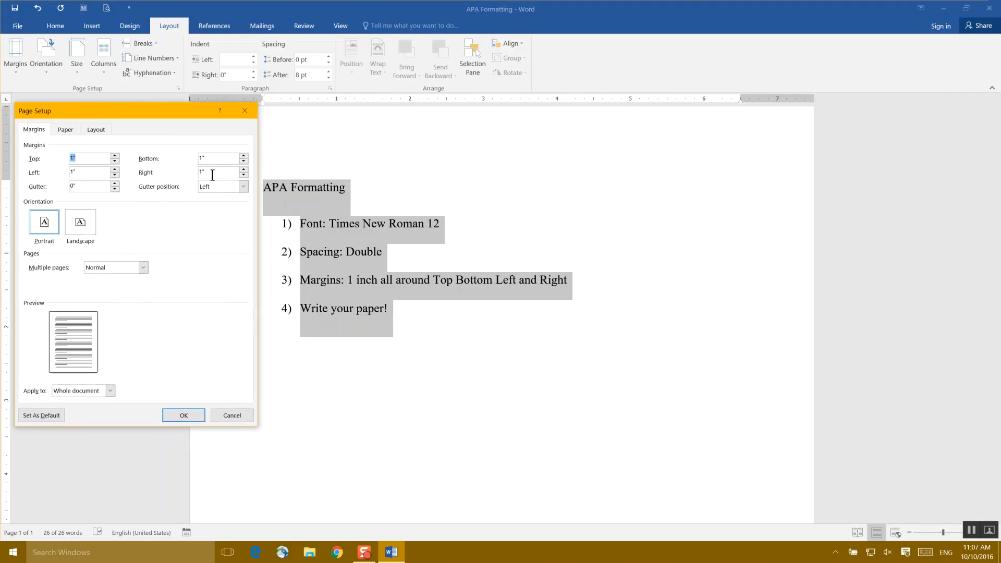
pyautogui.click(51, 415)
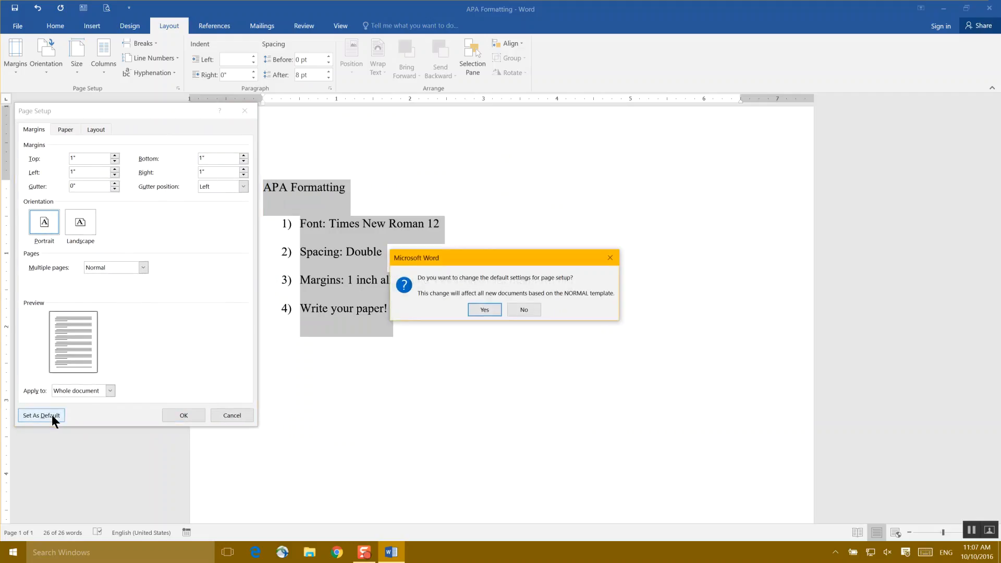
pyautogui.click(485, 310)
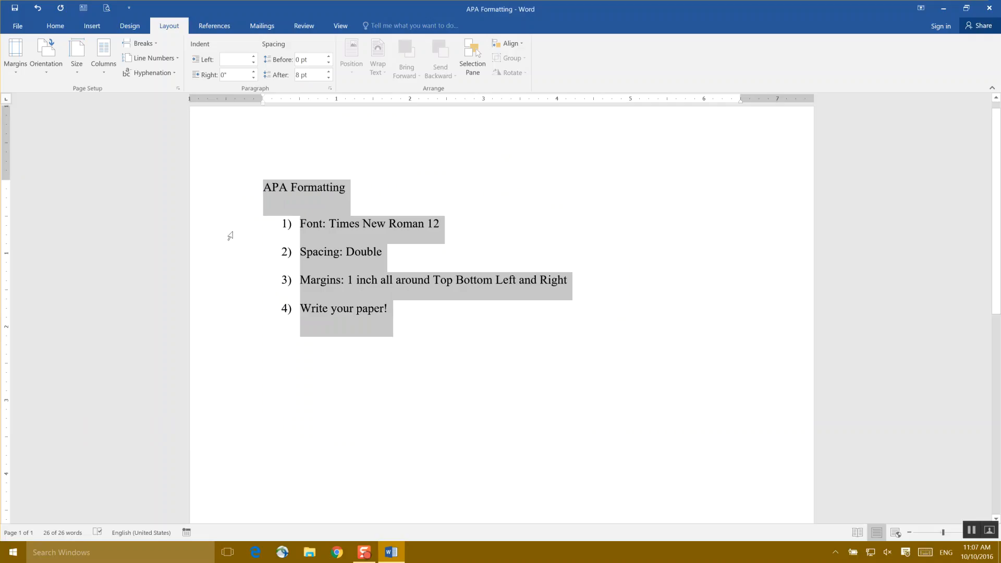
pyautogui.click(15, 10)
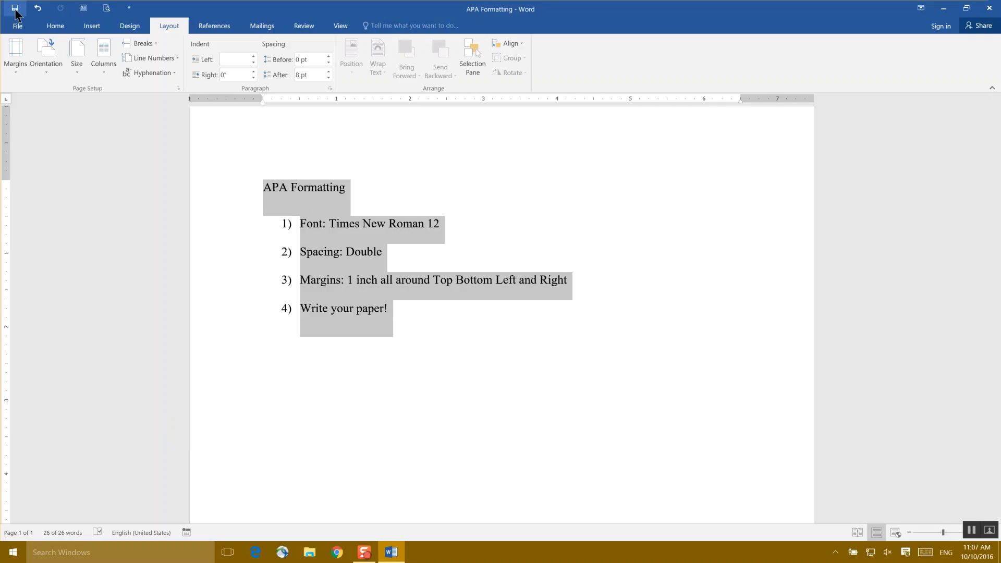